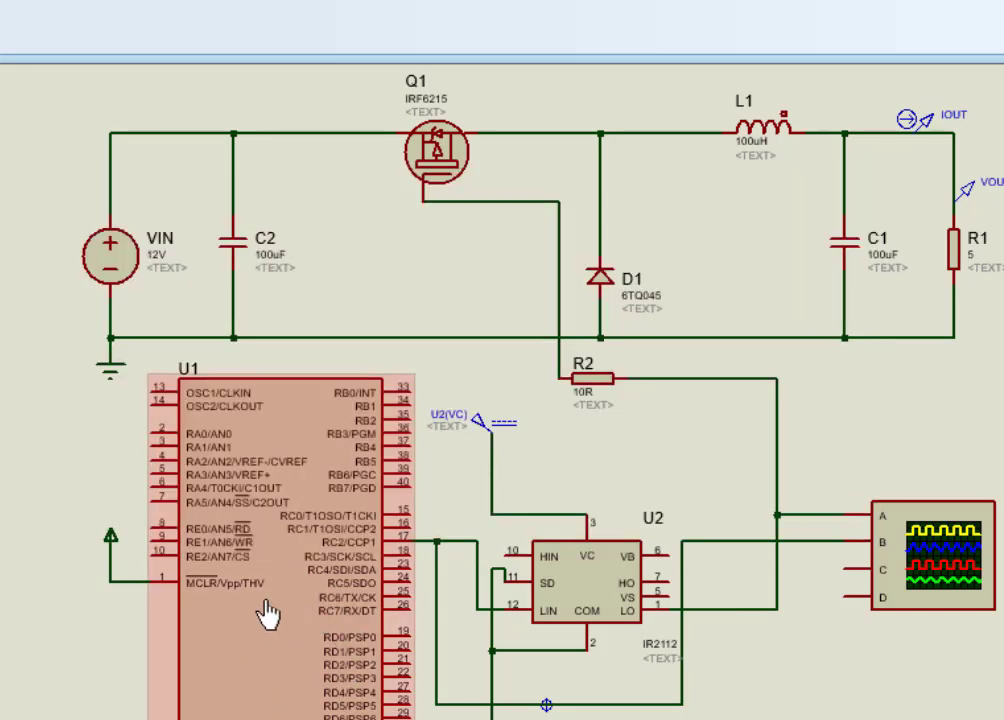
- Connect U1's RC2/CCP1 PWM pin to the vertical wire running down to the IR2112 driver
left_click(440, 540)
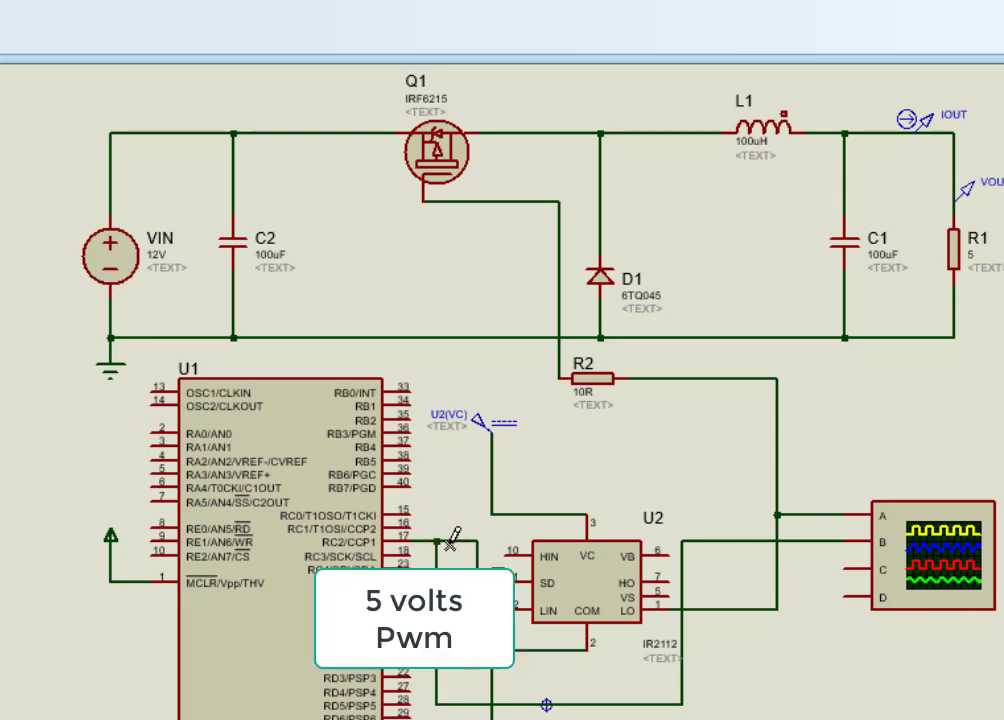
left_click(478, 540)
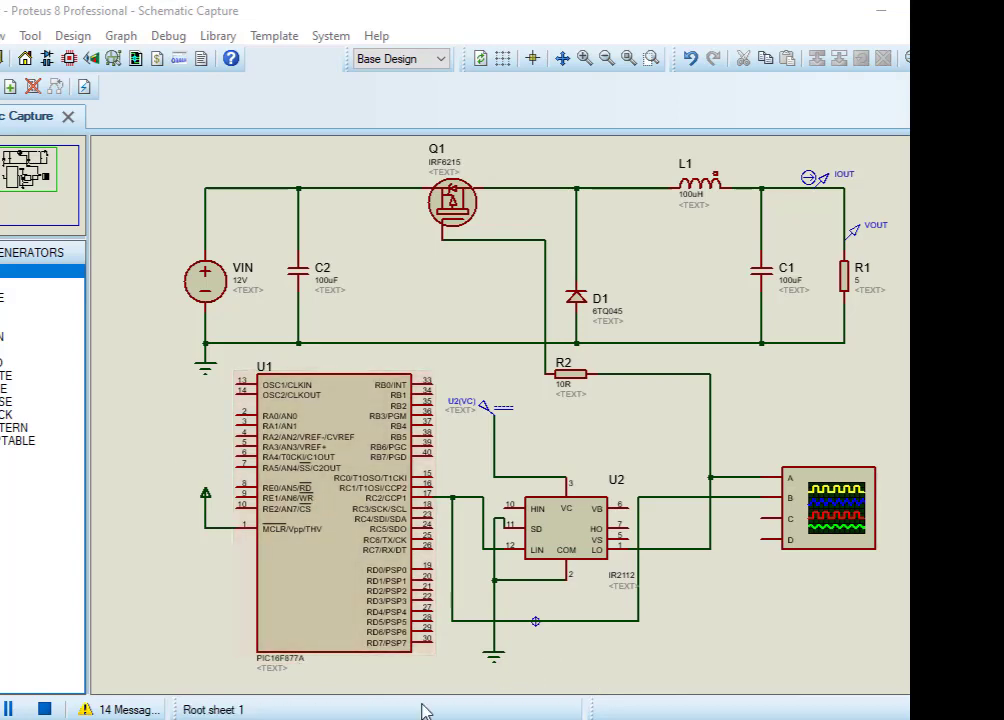
key("alt+Tab")
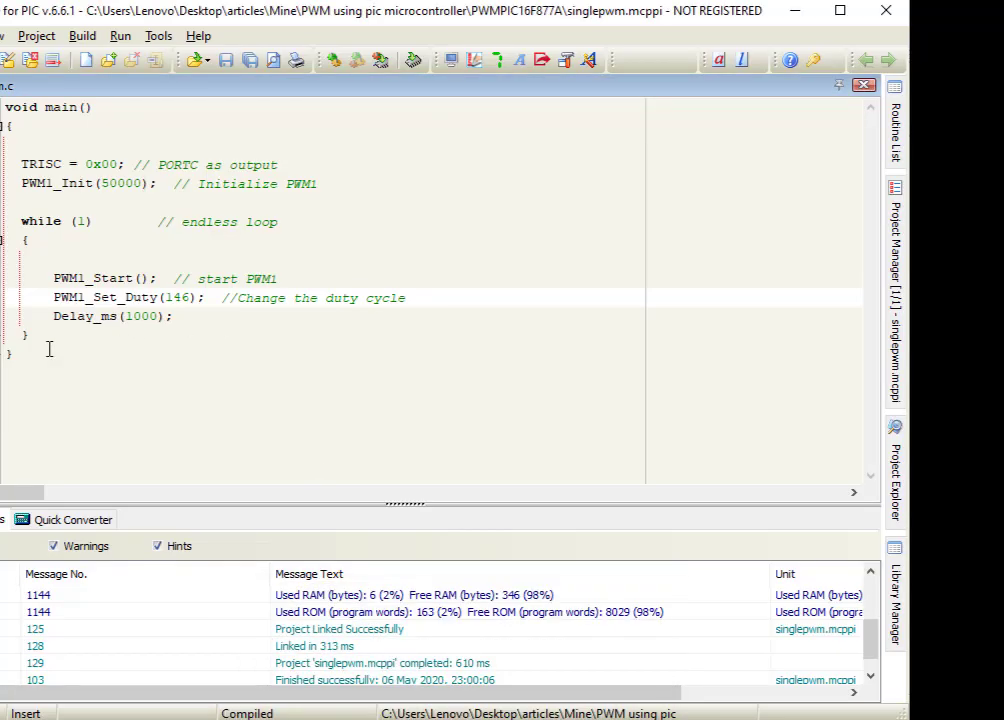
left_click_drag(49, 348, 4, 107)
left_click(152, 316)
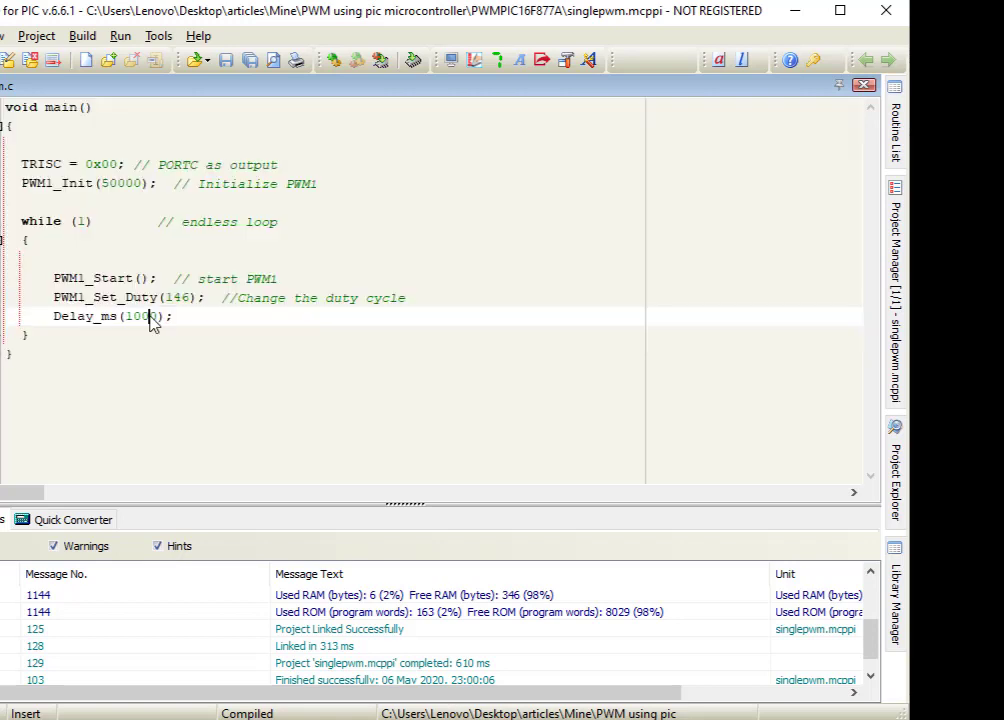
left_click(174, 297)
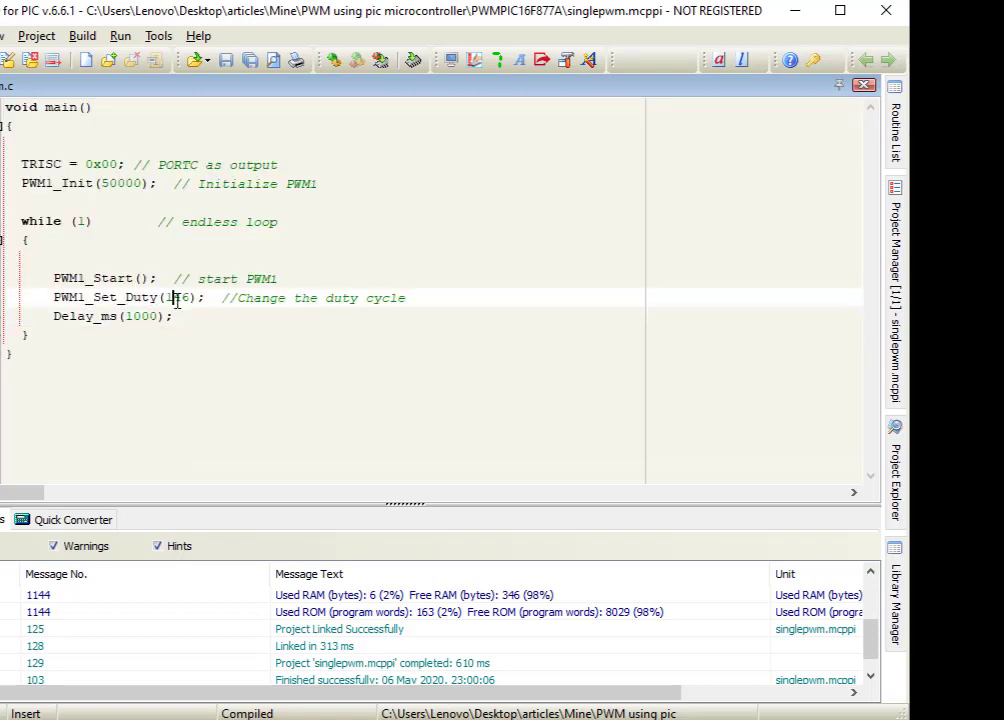
double_click(174, 297)
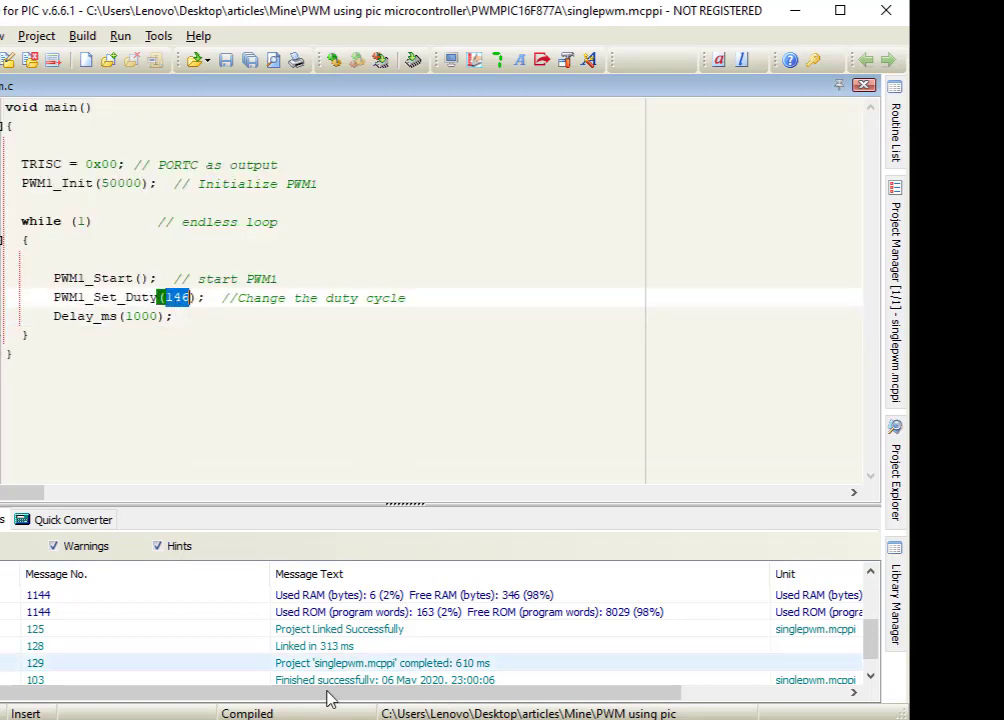
key("alt+Tab")
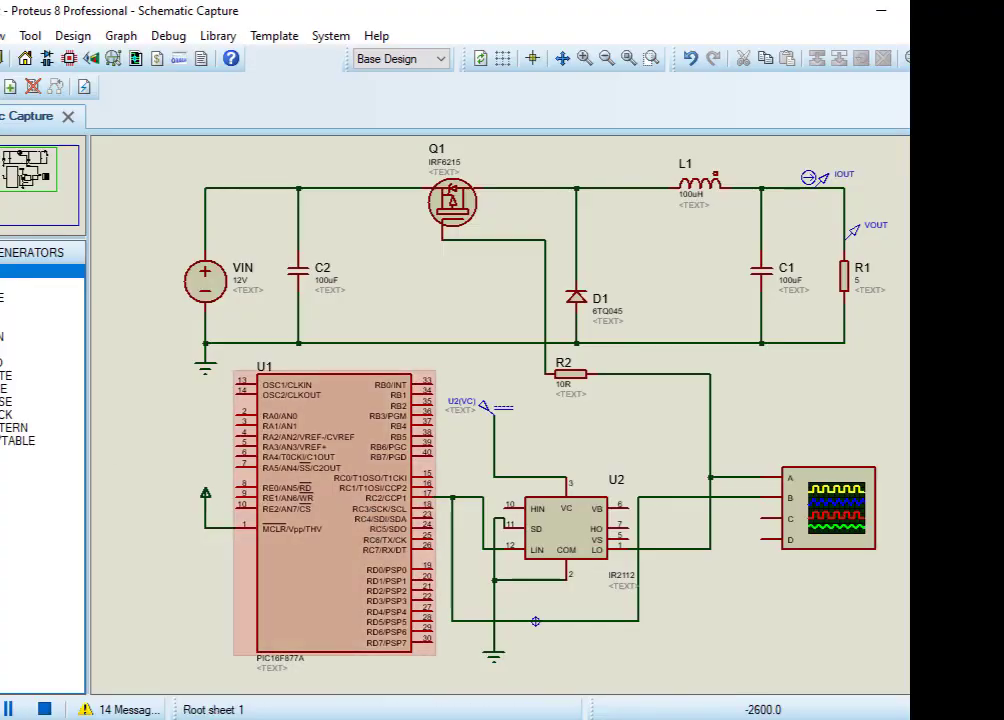
- Load singlepwm.hex as the program file of the PIC16F877A (U1)
double_click(352, 470)
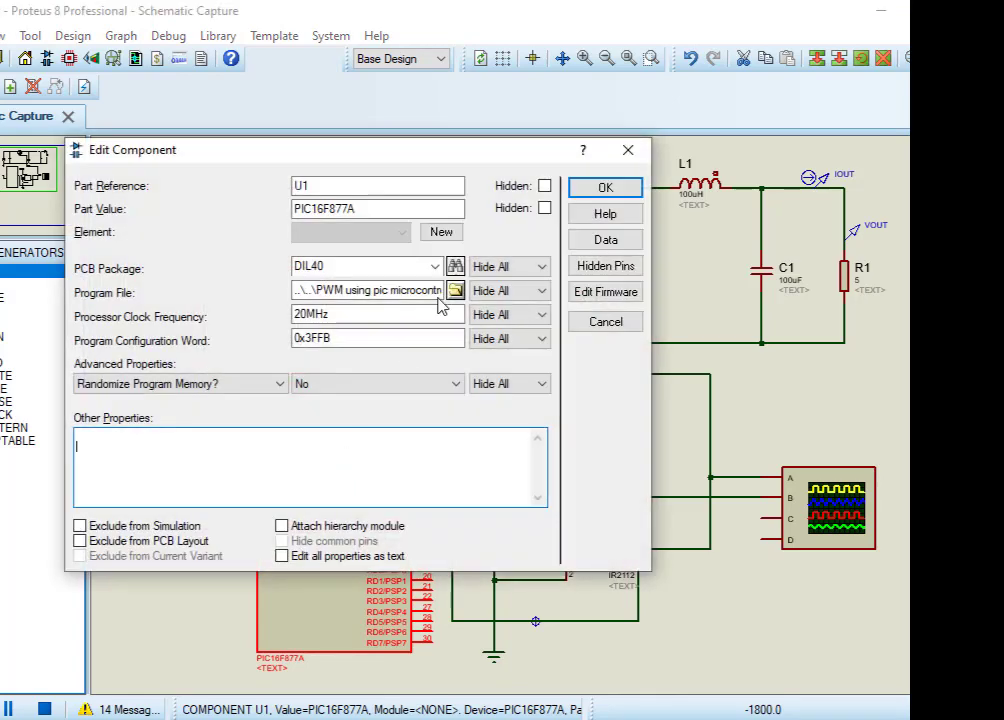
left_click(455, 290)
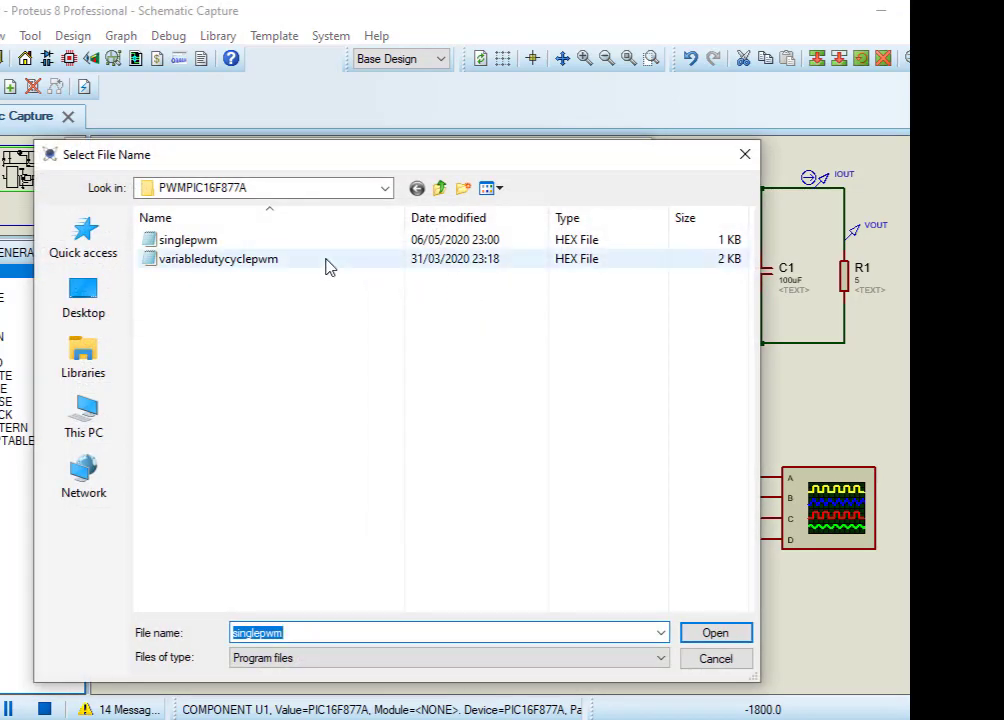
left_click(253, 248)
double_click(253, 248)
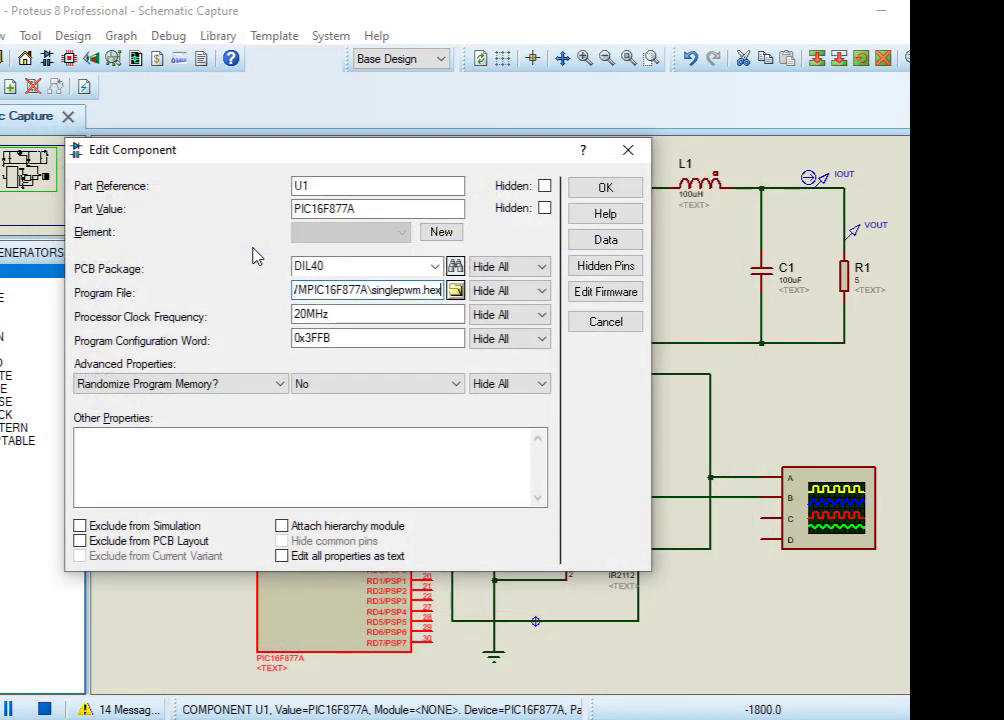
left_click(606, 189)
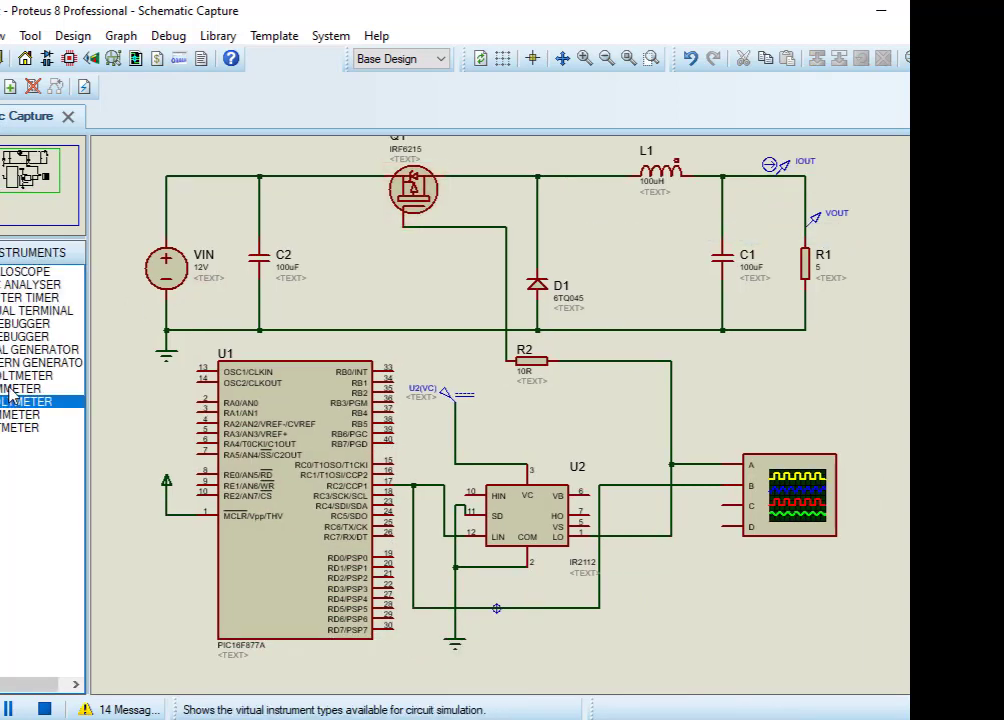
- Place a DC voltmeter right of R1, with + wired to the output rail and − to ground
left_click(12, 389)
left_click(15, 376)
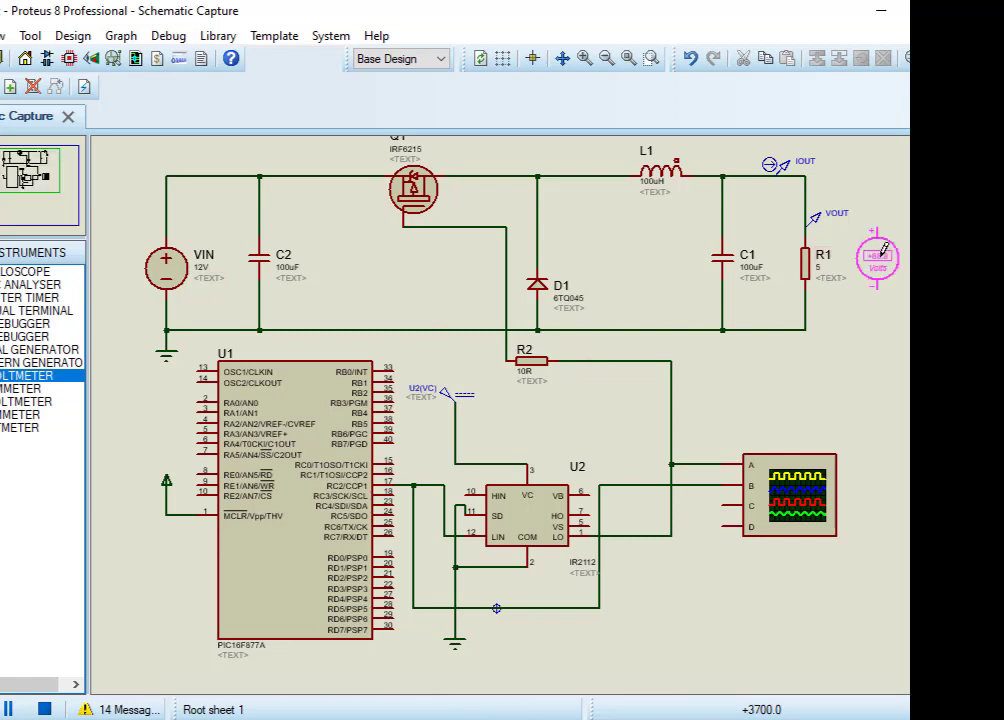
left_click(880, 246)
left_click(876, 217)
left_click(805, 177)
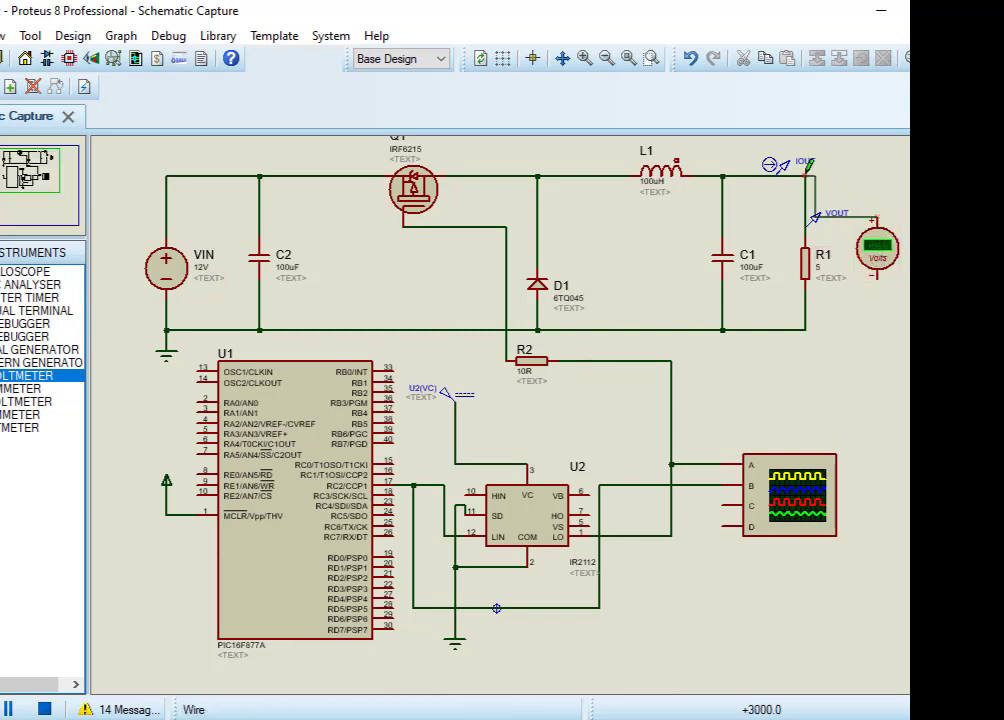
left_click(877, 277)
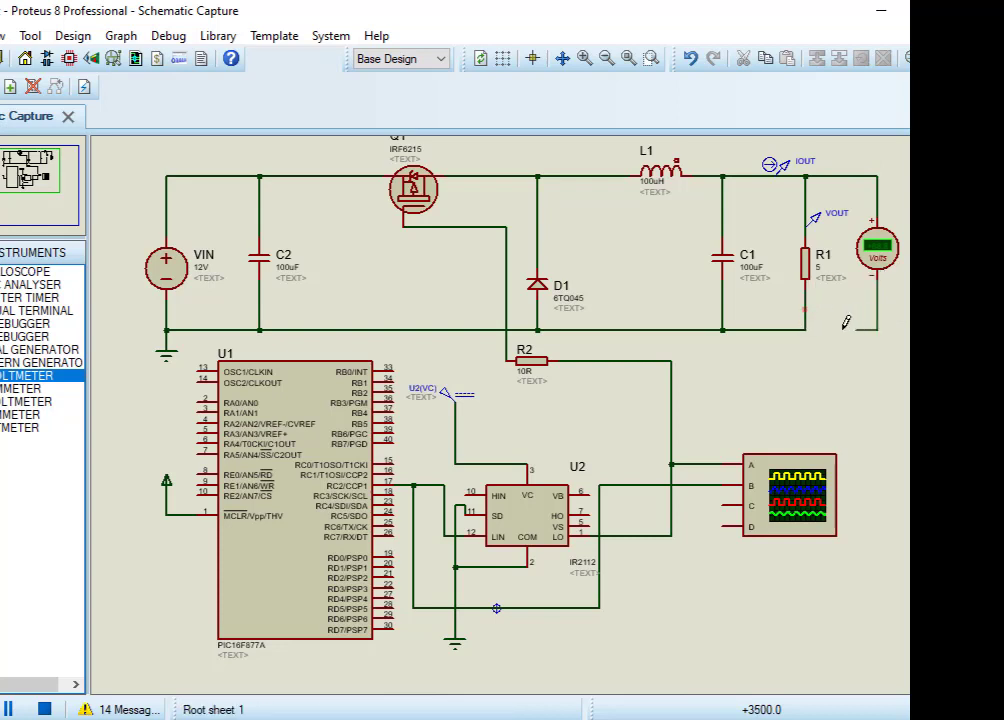
left_click(806, 318)
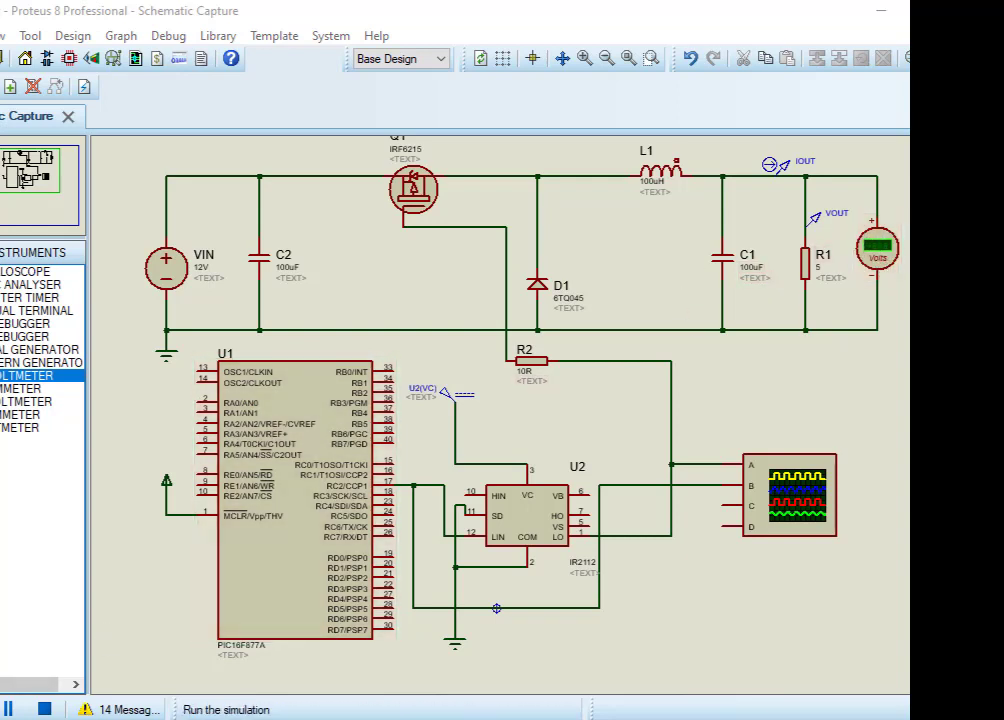
- Run the simulation and move the Digital Oscilloscope window up and left to view the PWM traces
left_click(2, 709)
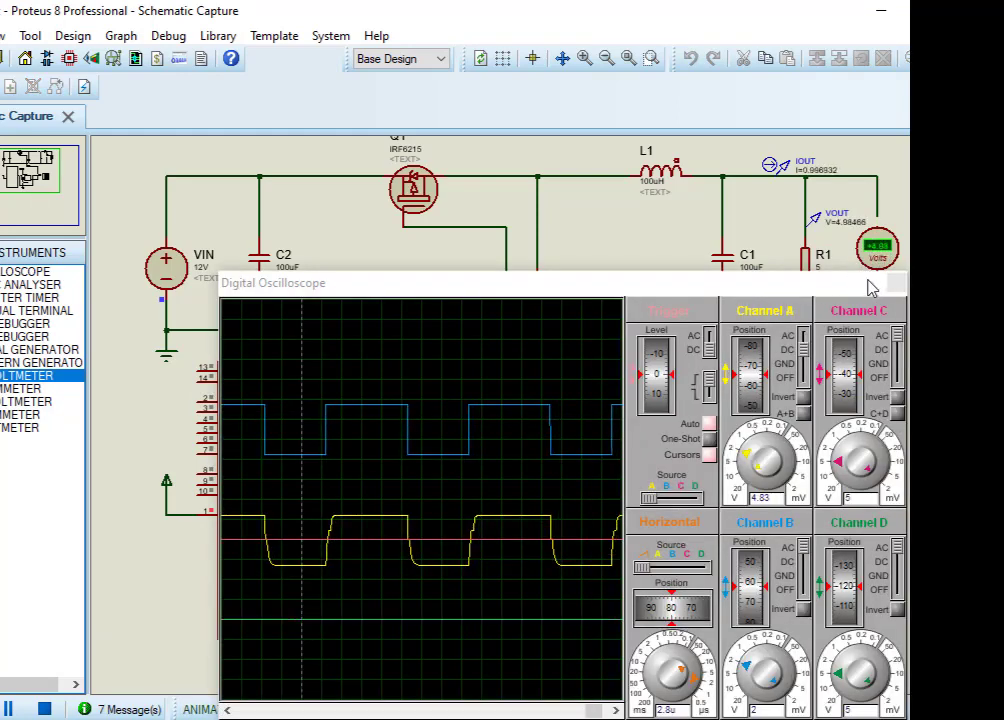
left_click_drag(878, 285, 880, 315)
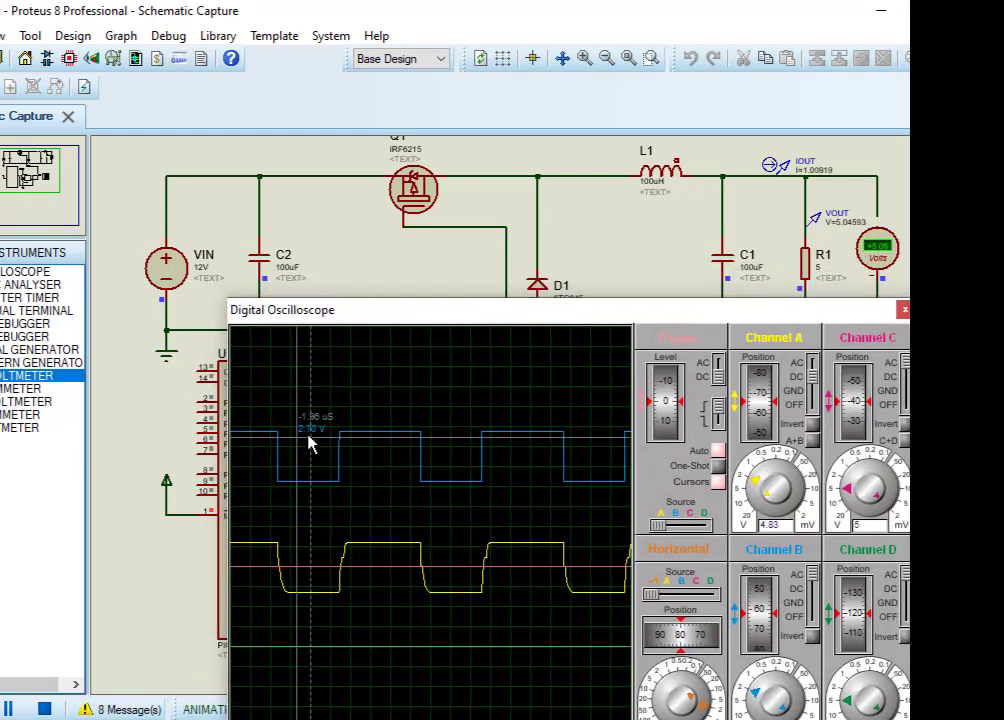
left_click_drag(416, 308, 372, 241)
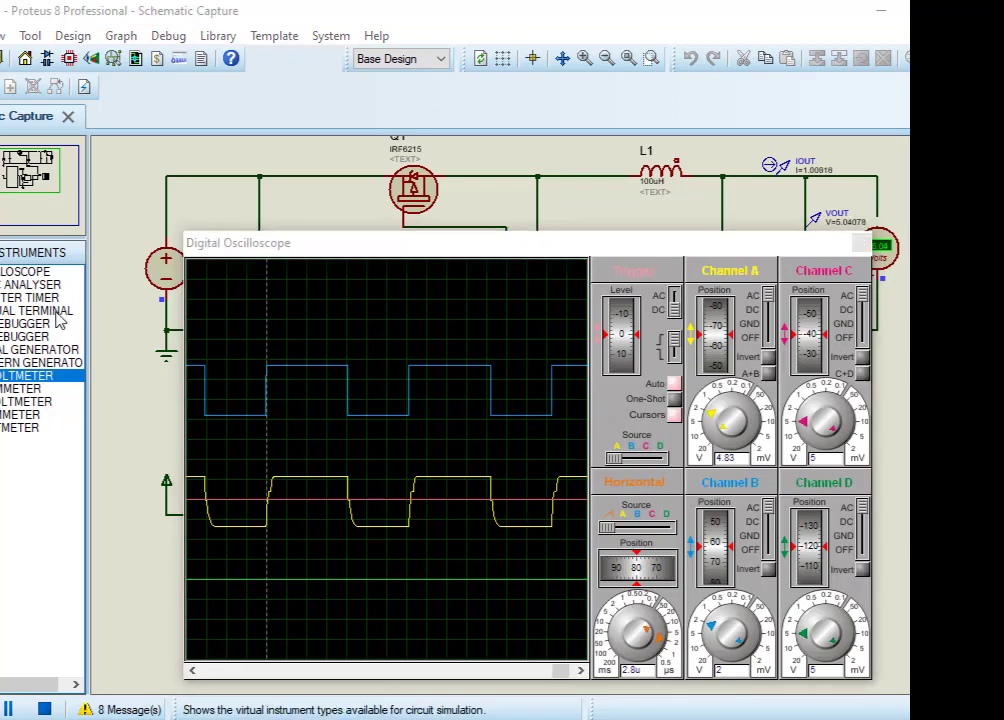
- Stop the simulation and look through the generator and probe lists before returning to ANALOGUE graphs
left_click(44, 709)
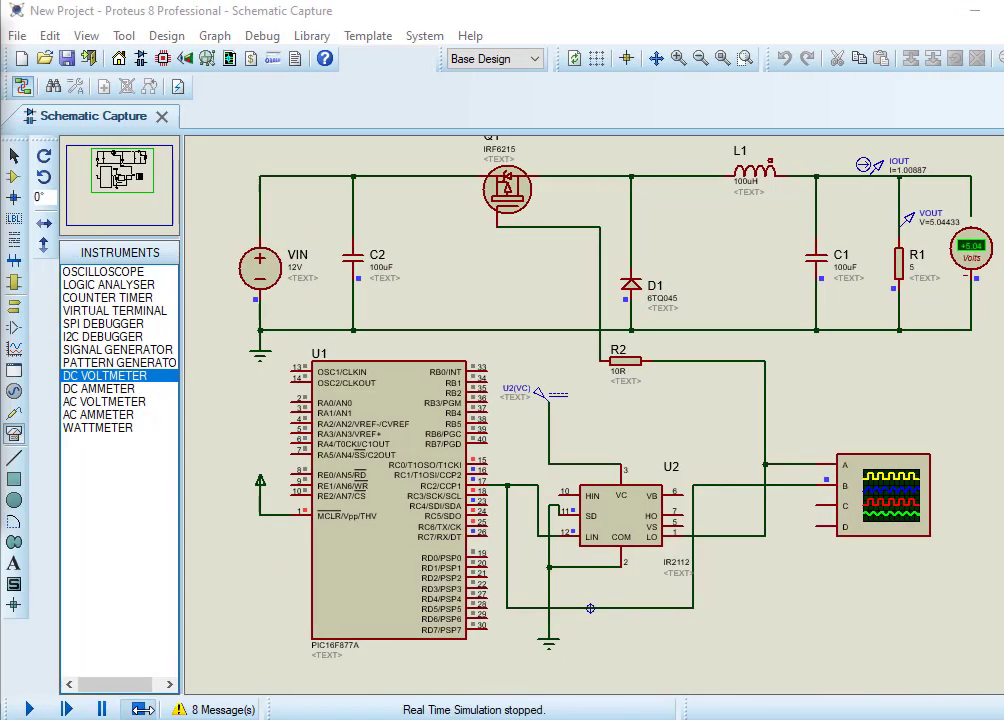
left_click(14, 348)
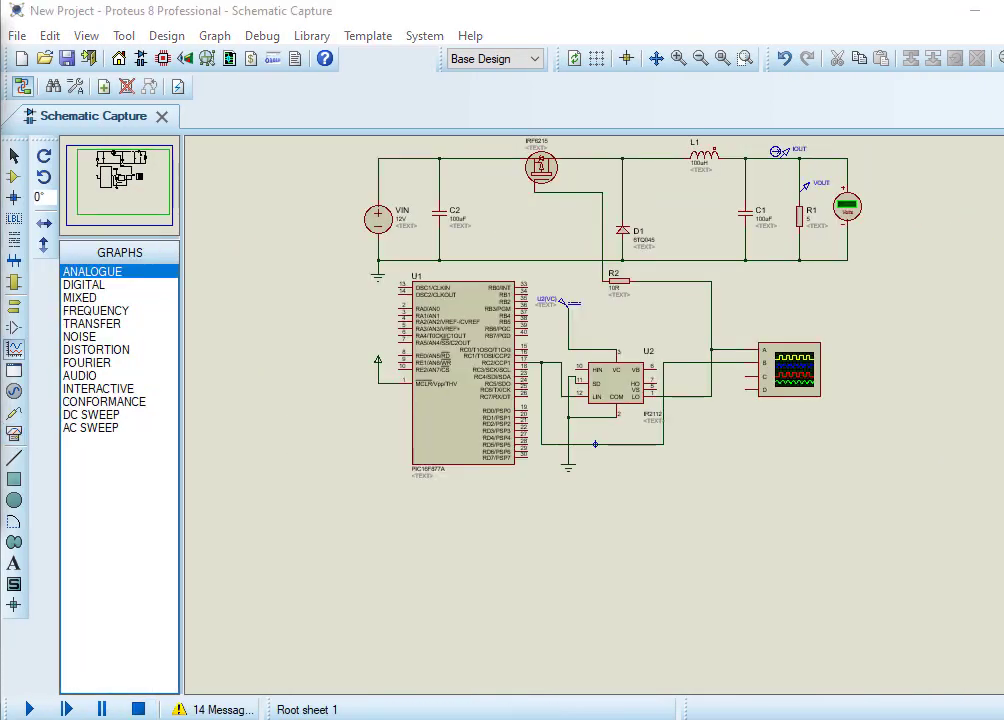
left_click(18, 396)
left_click(14, 412)
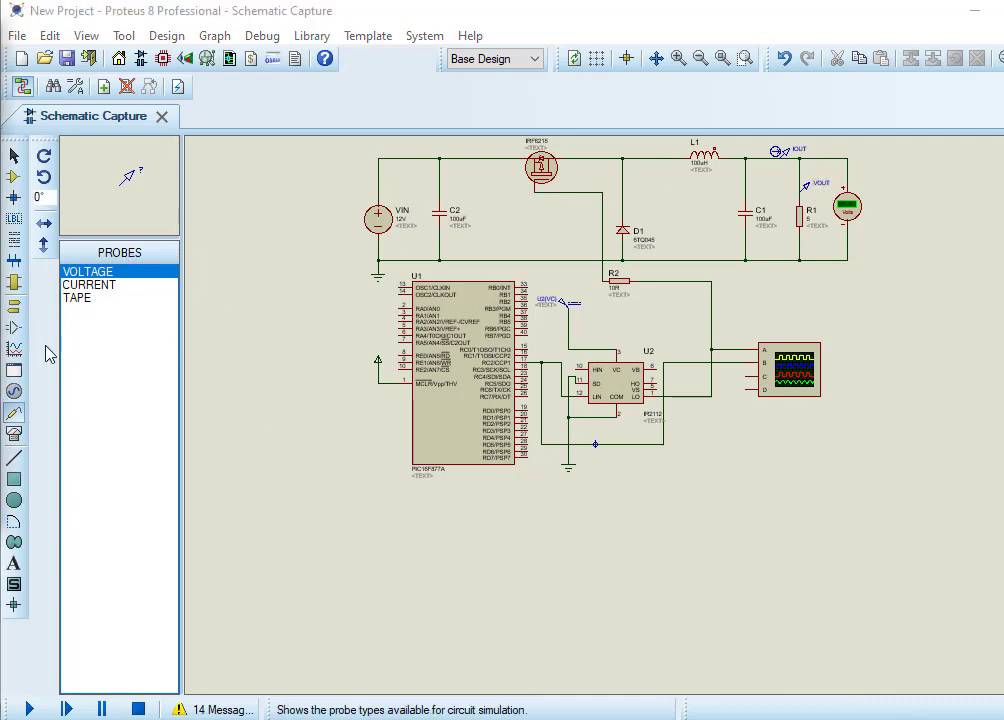
left_click(14, 352)
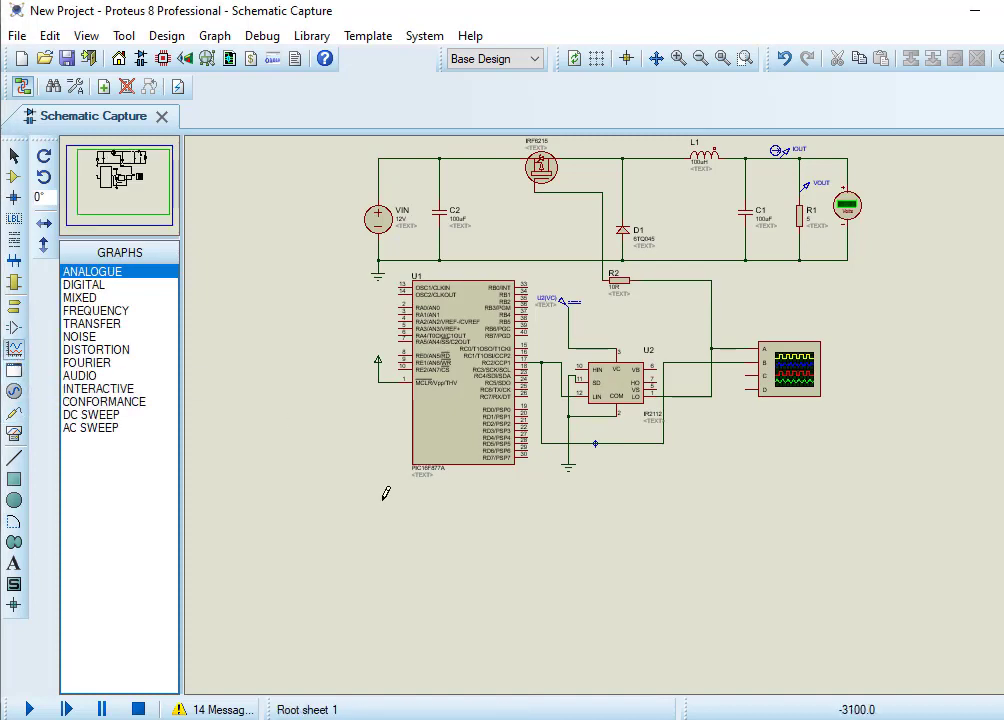
- Draw an analogue graph box below the circuit and pan so both are visible
left_click_drag(383, 515, 921, 645)
left_click(128, 200)
mouse_move(128, 200)
left_mouse_down()
mouse_move(126, 183)
mouse_move(166, 185)
mouse_move(135, 182)
left_mouse_up()
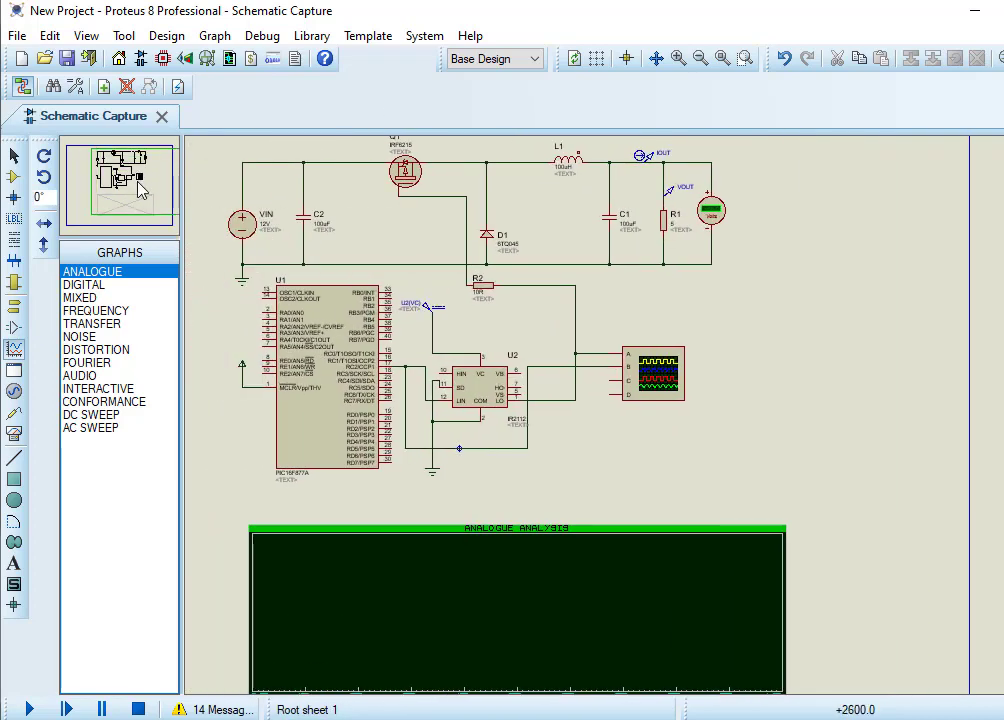
- Drop the IOUT and VOUT probes onto the graph and open its settings to check the stop time
left_click(648, 157)
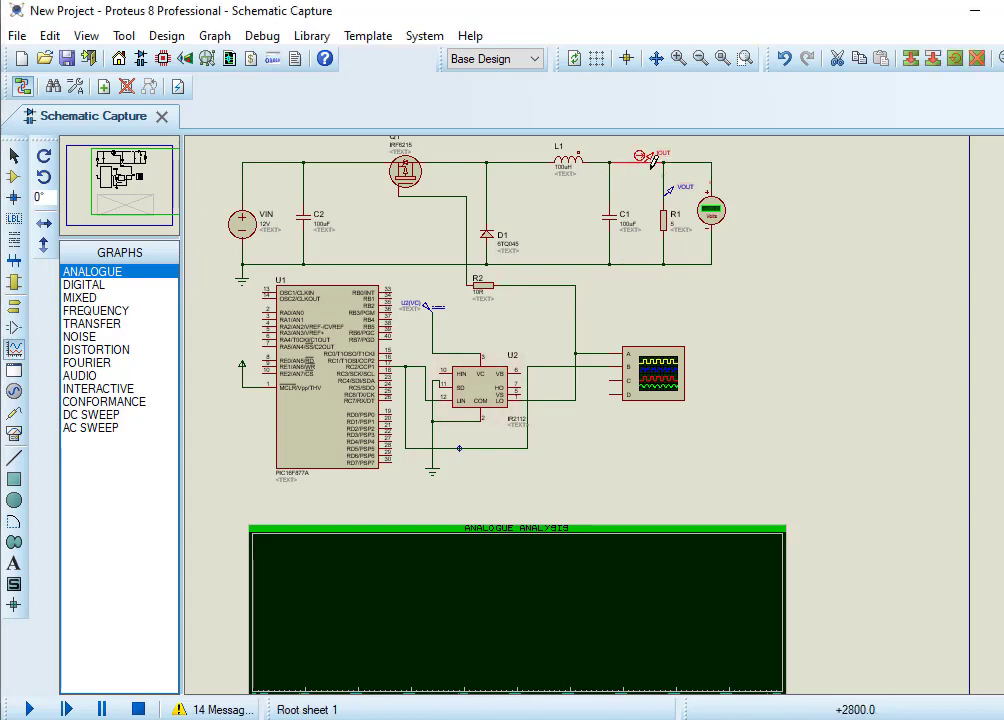
mouse_move(652, 160)
left_mouse_down()
mouse_move(545, 282)
mouse_move(376, 549)
left_mouse_up()
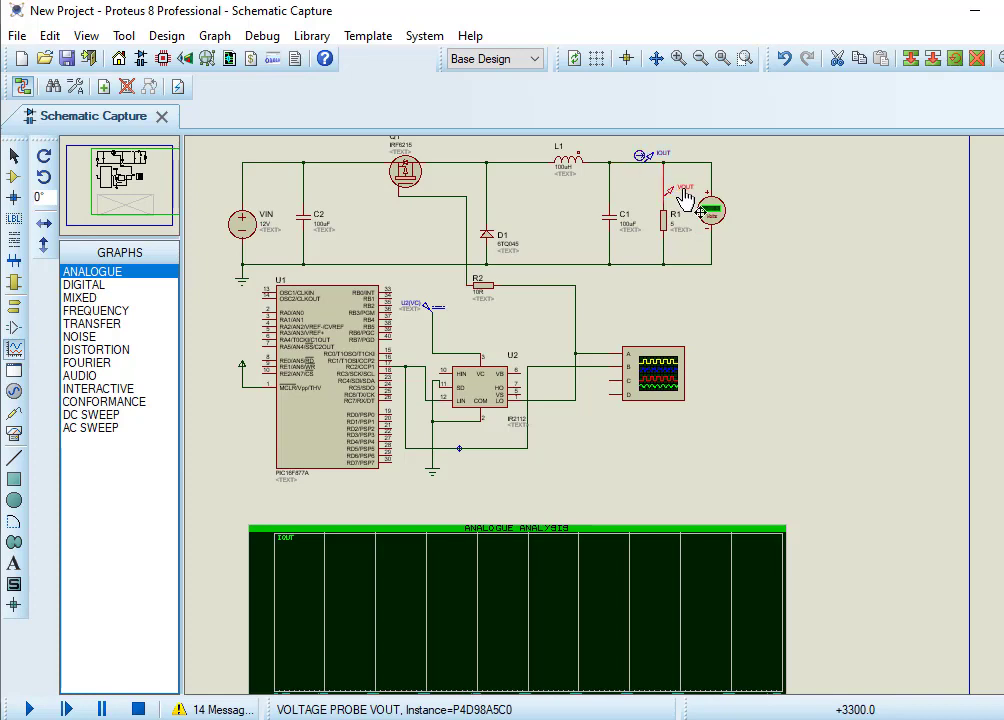
mouse_move(668, 193)
left_mouse_down()
mouse_move(509, 392)
mouse_move(378, 587)
left_mouse_up()
left_click_drag(316, 559, 412, 592)
right_click(412, 592)
left_click(511, 336)
left_click(282, 296)
- Accept the transient graph settings, resimulate, and move the graph up and right under the circuit
key("Return")
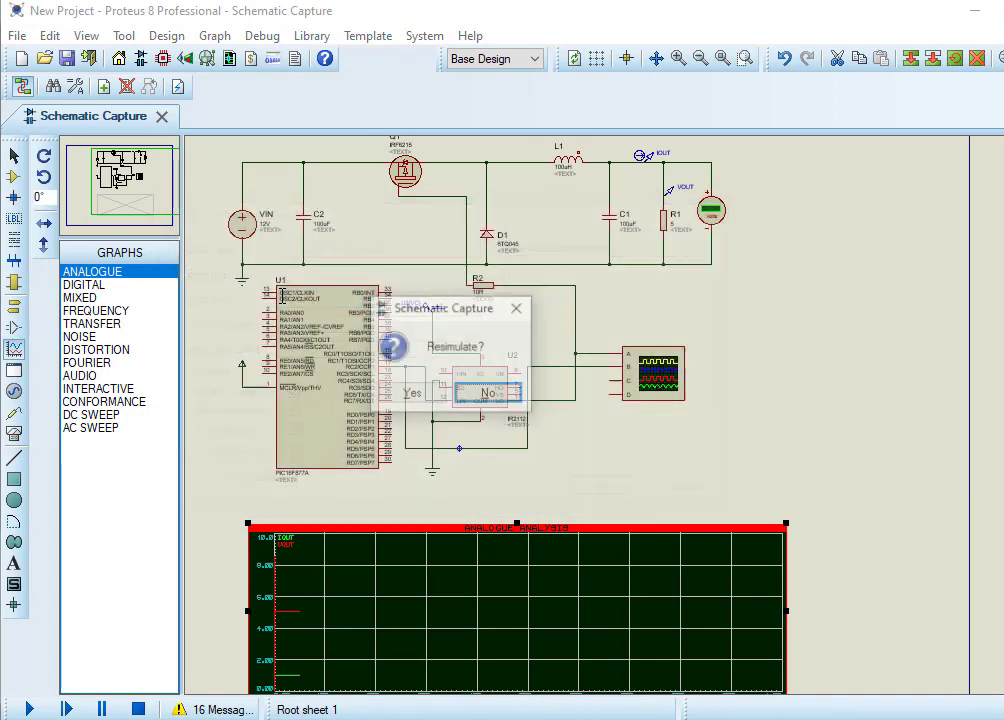
left_click(415, 393)
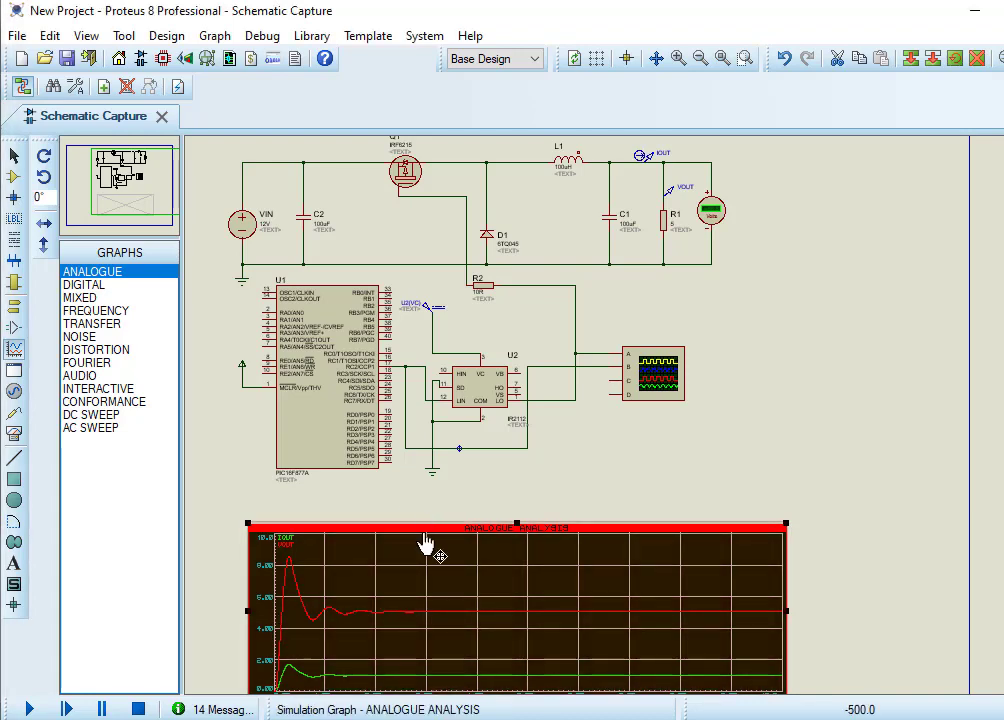
left_click_drag(425, 543, 480, 503)
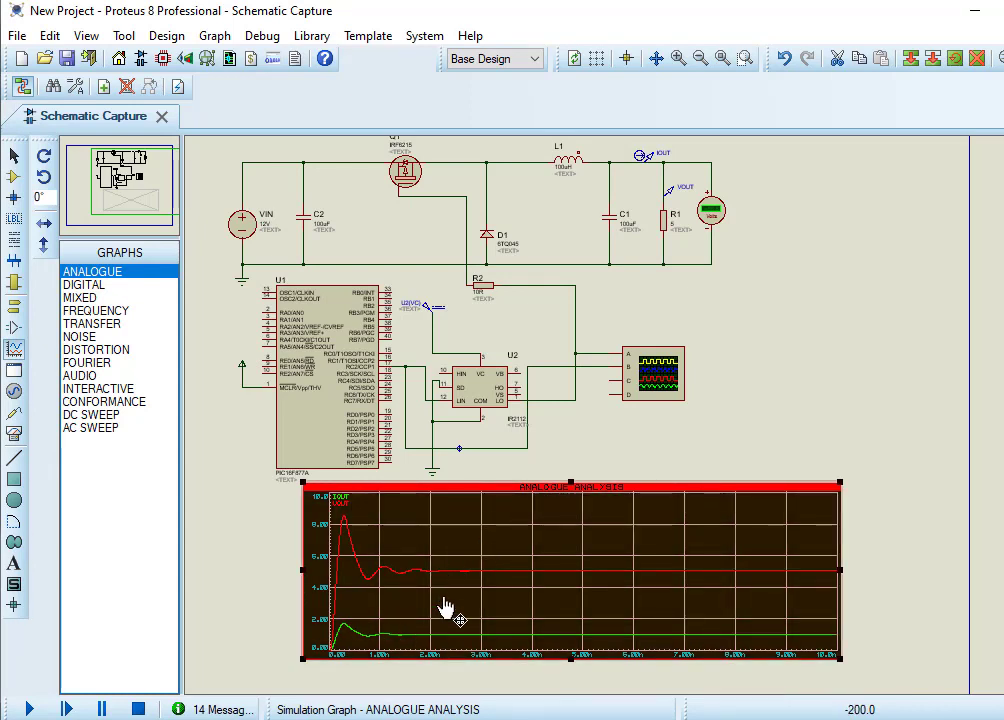
left_click(392, 665)
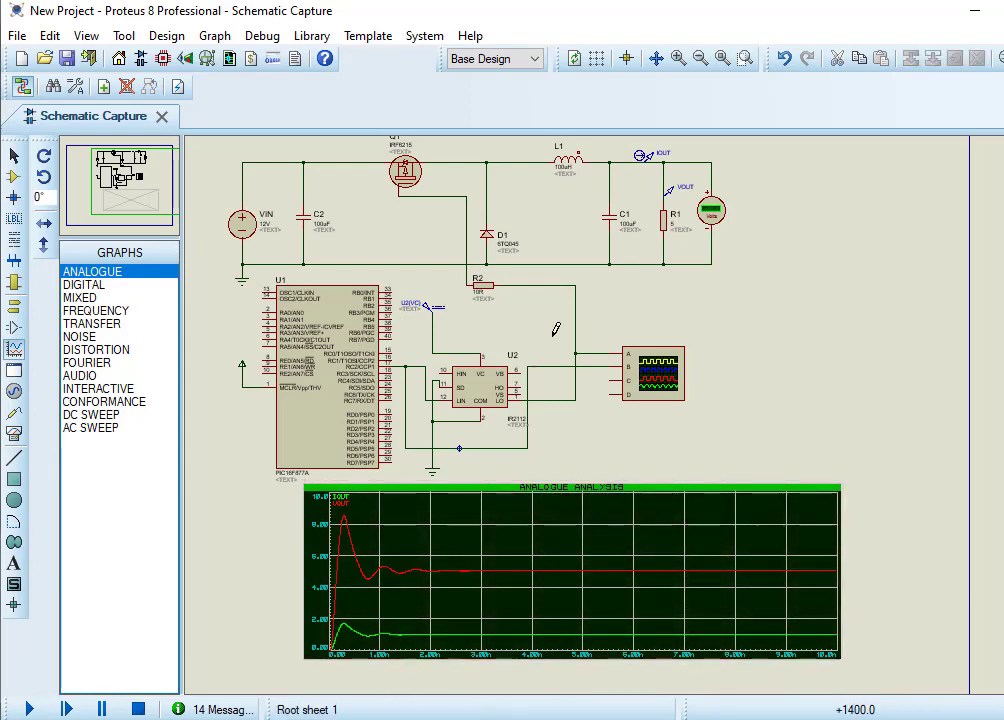